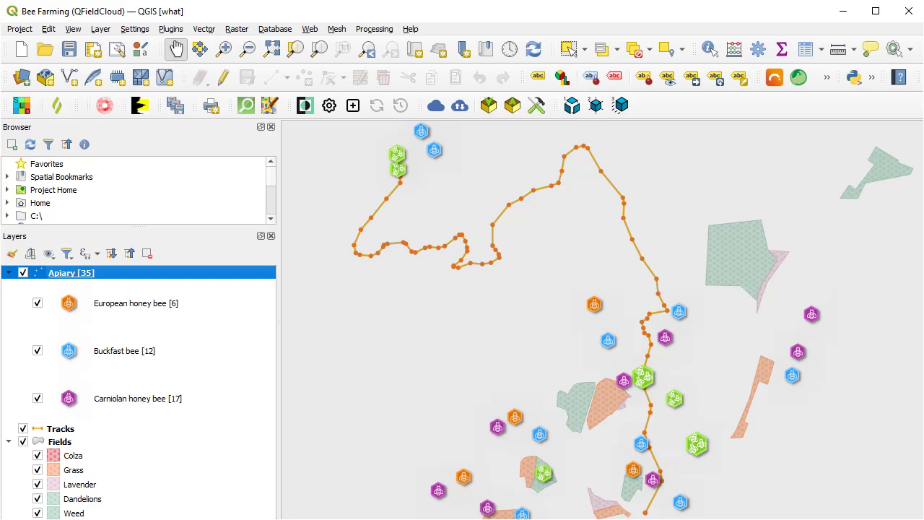
# Filter the Plugin Manager's installed plugins list by 'SFTP'.
pyautogui.click(169, 31)
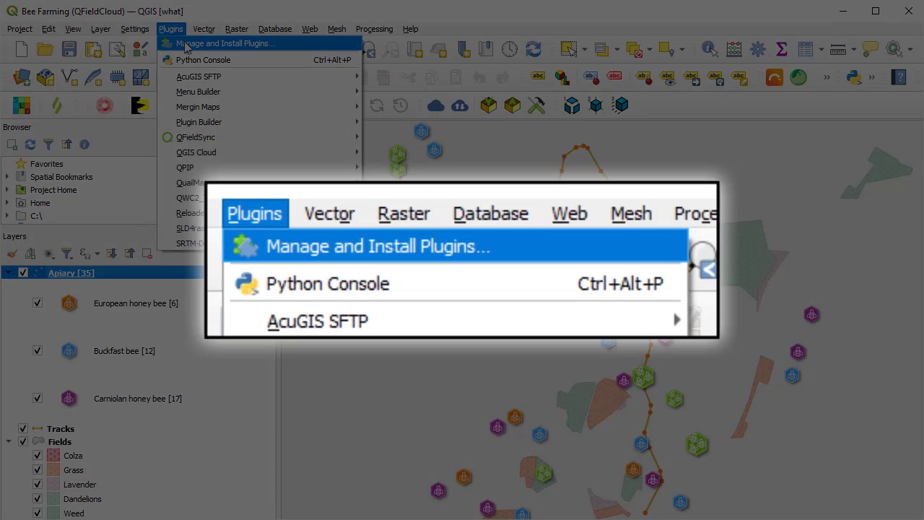
pyautogui.click(186, 45)
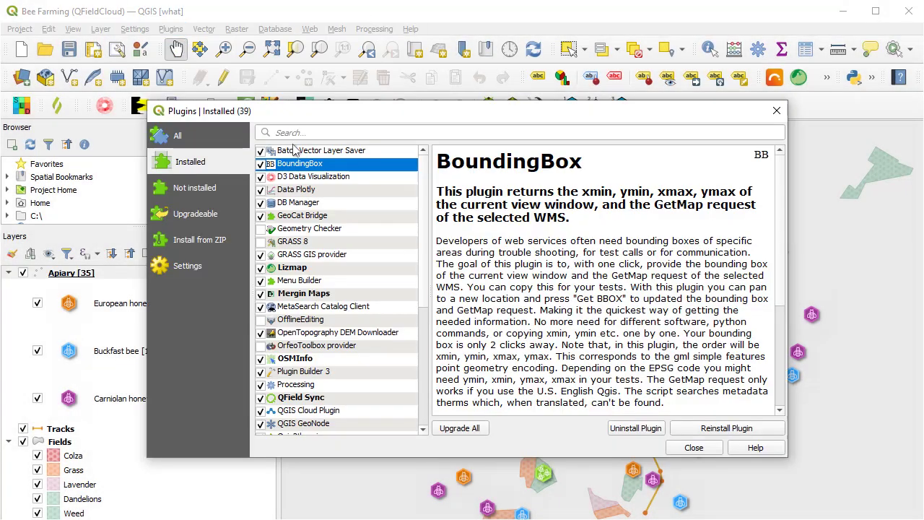
pyautogui.click(291, 131)
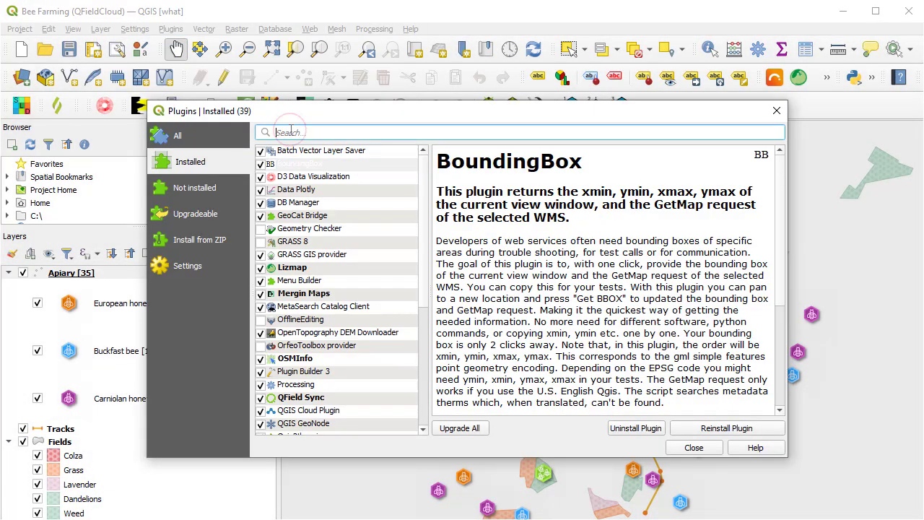
pyautogui.write('SFTP')
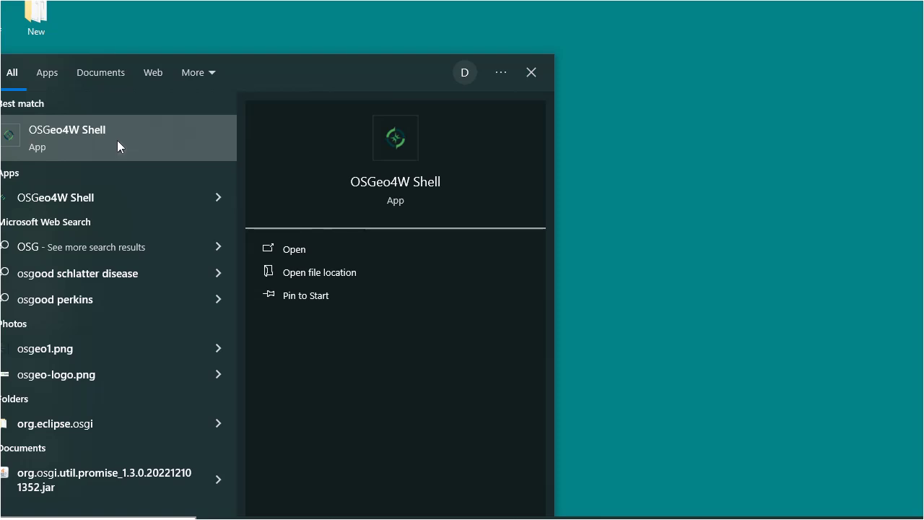
# Run 'pip install paramiko' in the OSGeo4W Shell.
pyautogui.click(117, 140)
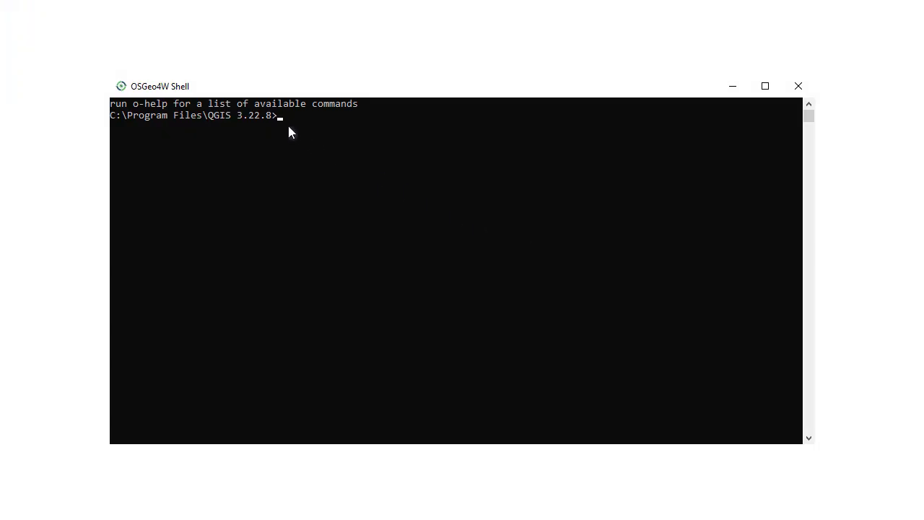
pyautogui.write('pip install paramiko')
pyautogui.press('Return')
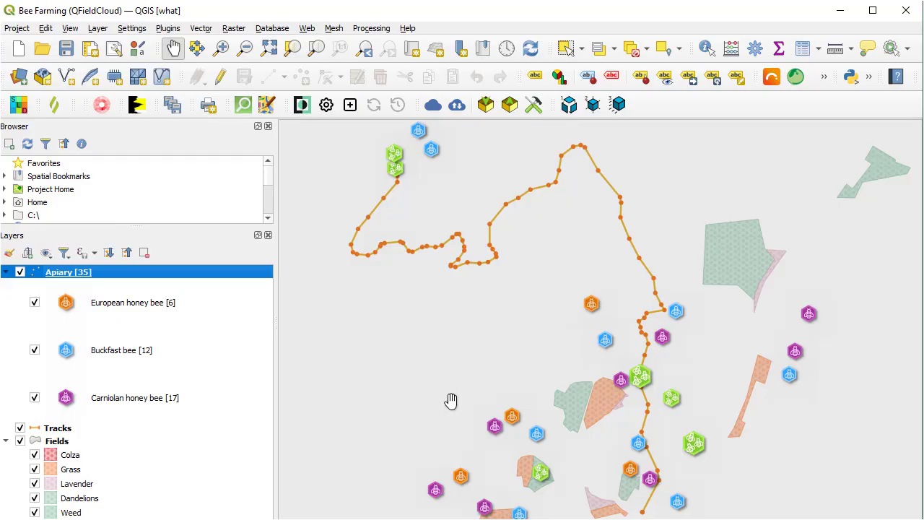
# Reveal the AcuGIS SFTP submenu in the Plugins menu and check the toolbar overflow buttons.
pyautogui.click(168, 29)
pyautogui.press('Down')
pyautogui.press('Down')
pyautogui.press('Down')
pyautogui.press('Right')
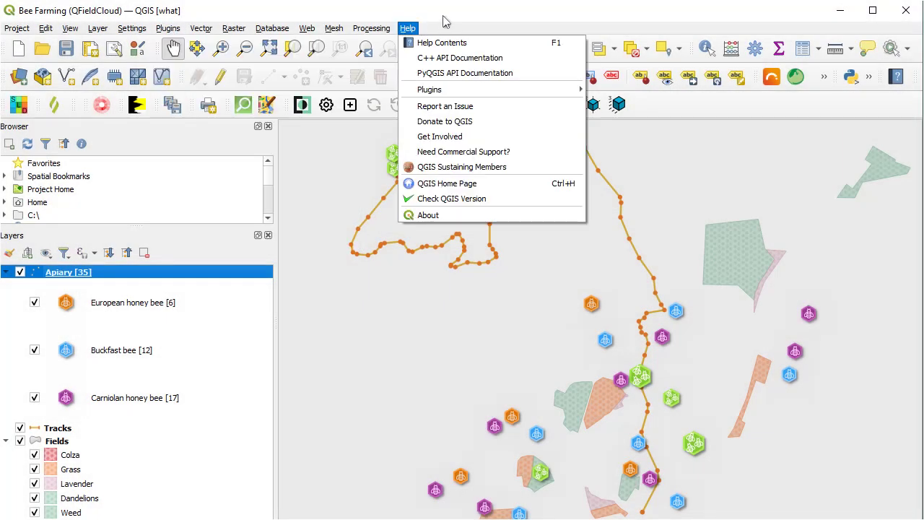
pyautogui.click(443, 19)
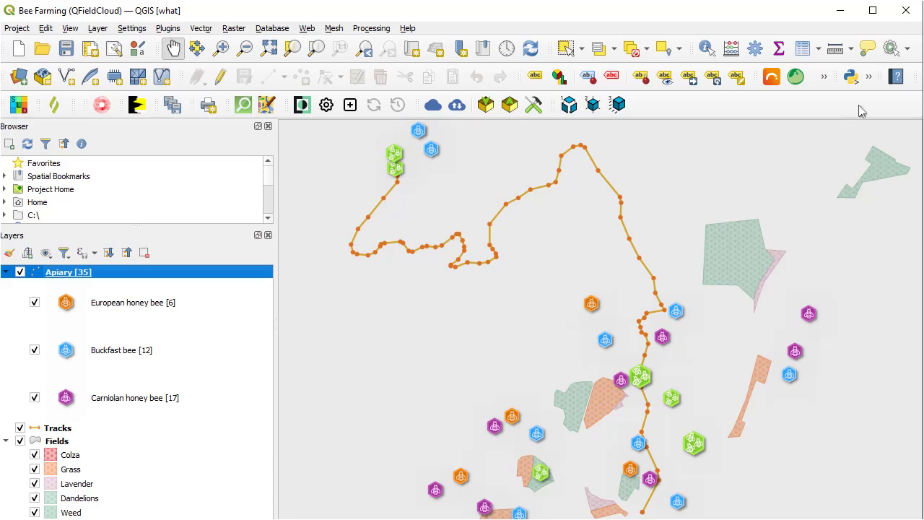
pyautogui.click(869, 78)
pyautogui.click(169, 28)
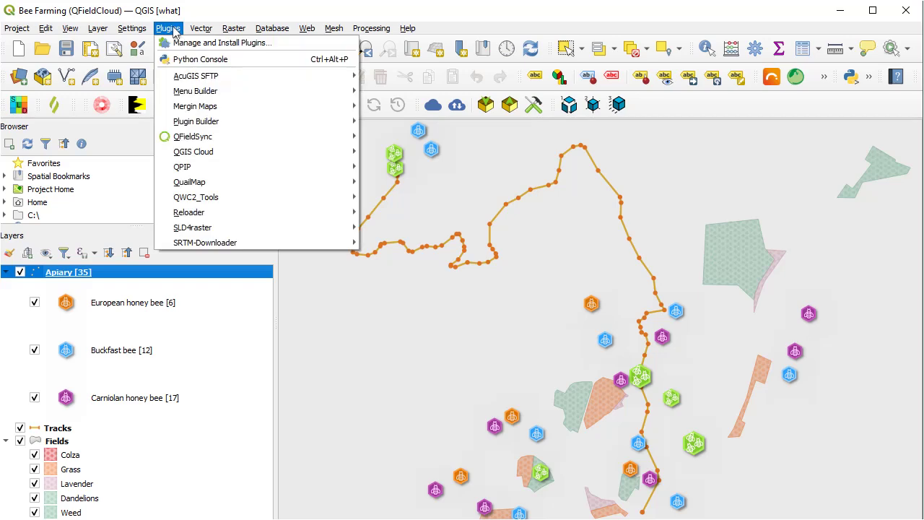
pyautogui.moveTo(196, 76)
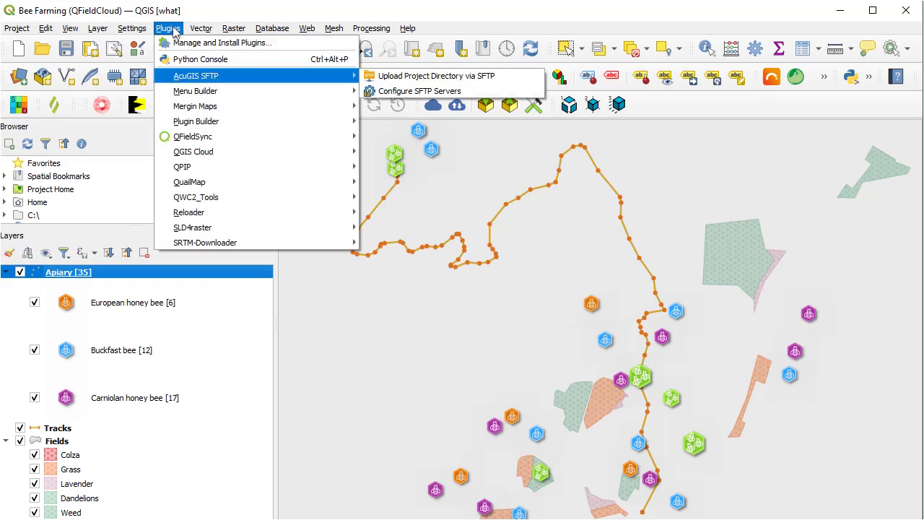
# Enter server SFTPDemo with host g-mobile.webgis1.com, username root, the password and port 22.
pyautogui.click(393, 89)
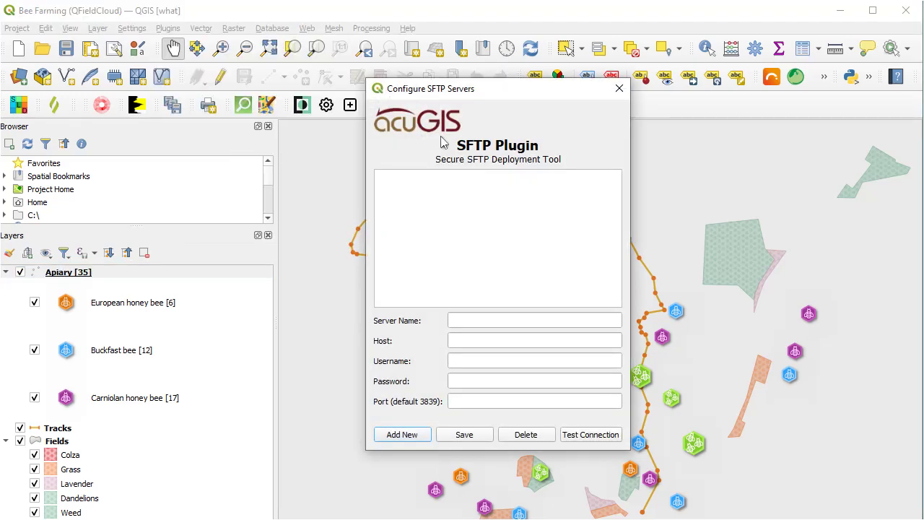
pyautogui.click(472, 323)
pyautogui.write('SFTPDemo')
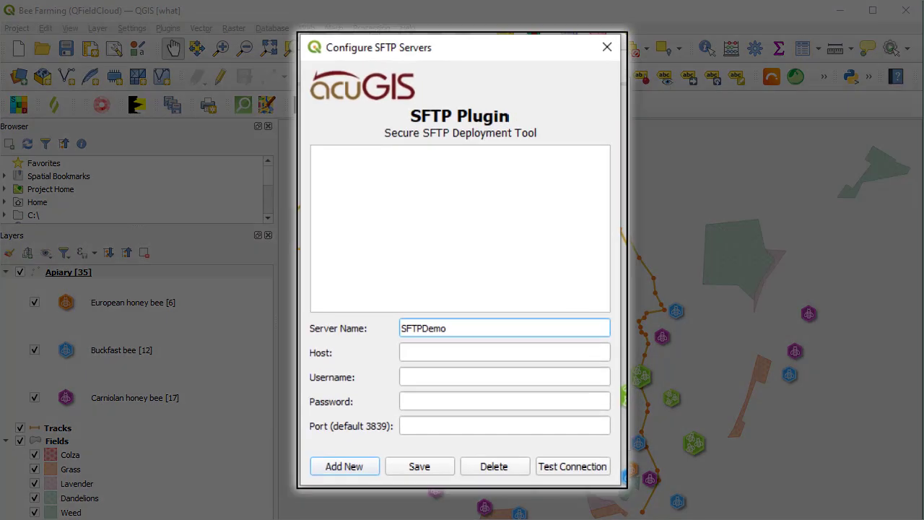
pyautogui.press('Tab')
pyautogui.write('g-mobile.')
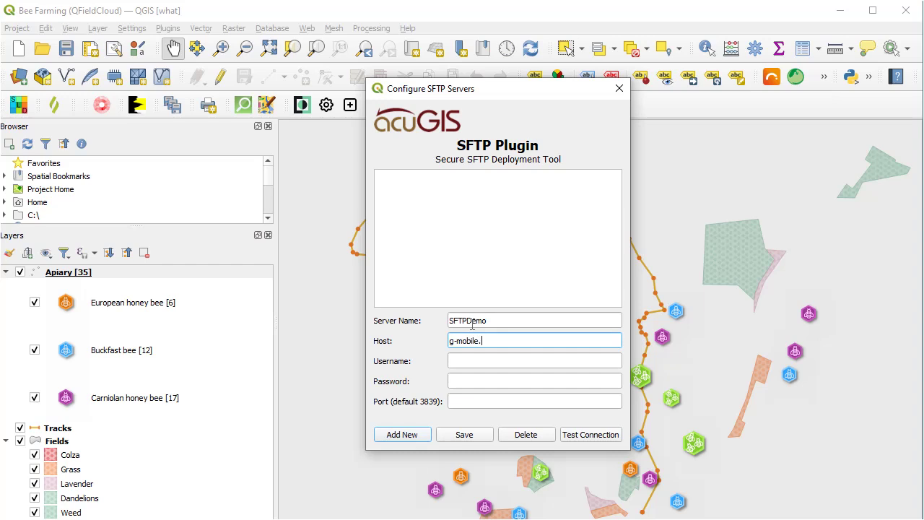
pyautogui.write('webgis1.com')
pyautogui.press('Tab')
pyautogui.write('root')
pyautogui.press('Tab')
pyautogui.write('●●●●●●●●●●●')
pyautogui.press('Tab')
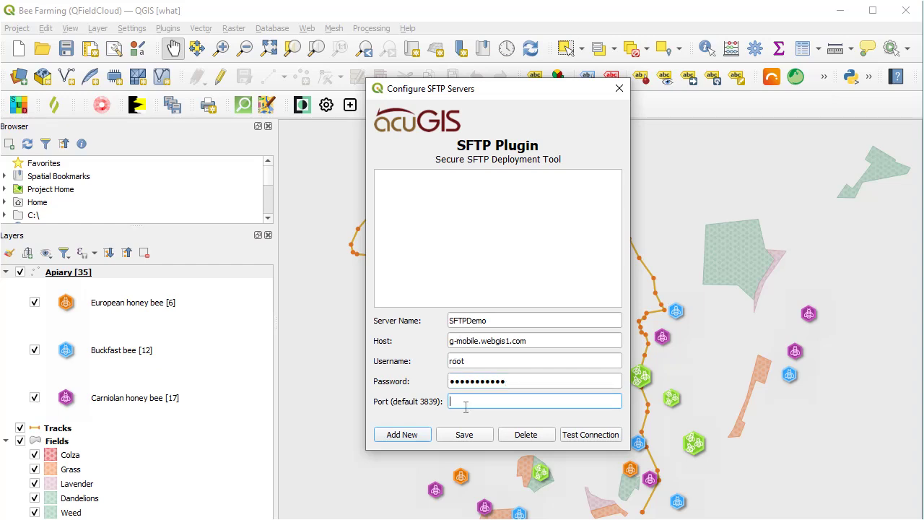
pyautogui.write('22')
# Test the connection, save the SFTPDemo server and close the configuration dialog.
pyautogui.click(597, 438)
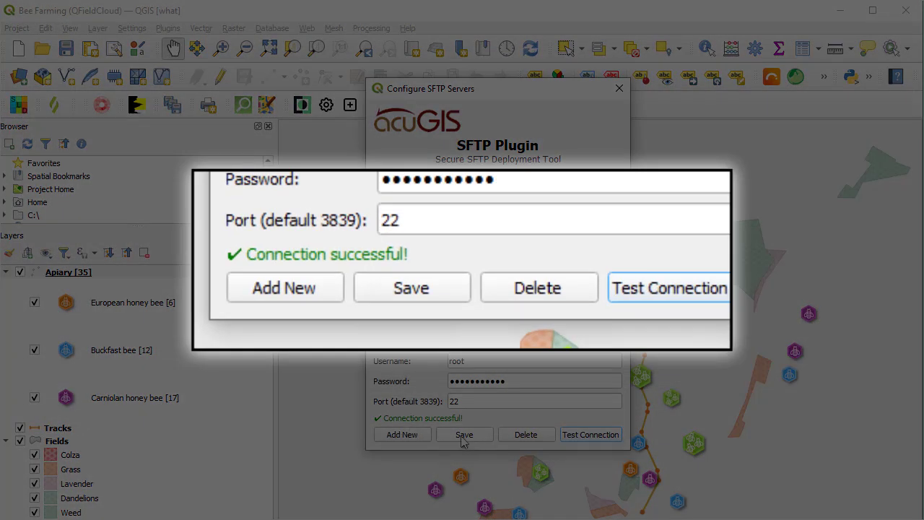
pyautogui.click(466, 437)
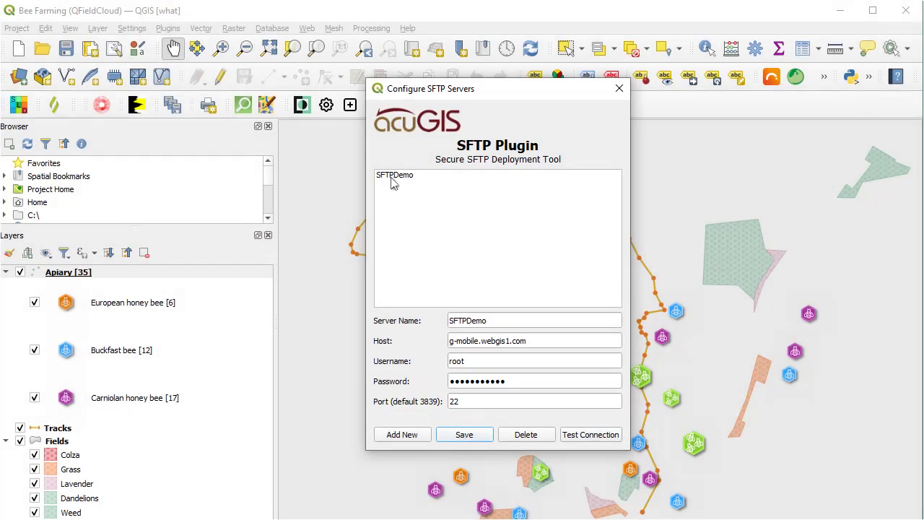
pyautogui.click(393, 176)
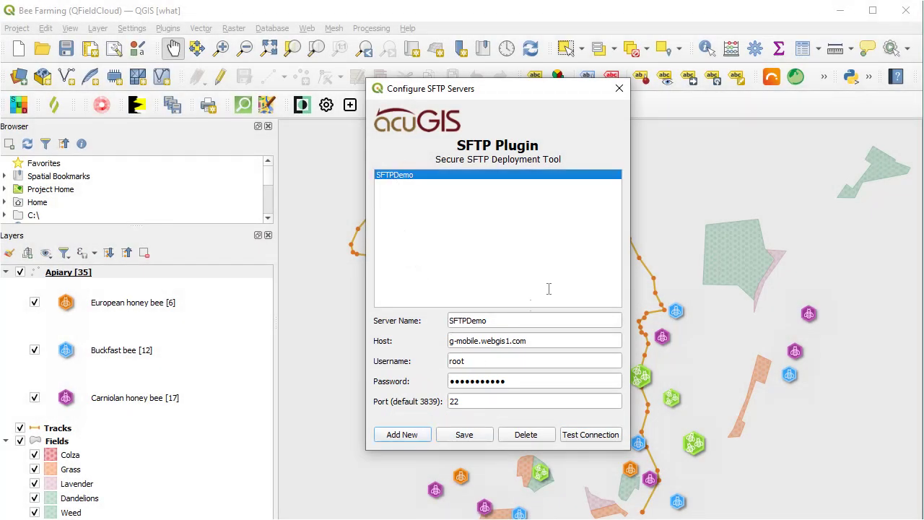
pyautogui.click(618, 89)
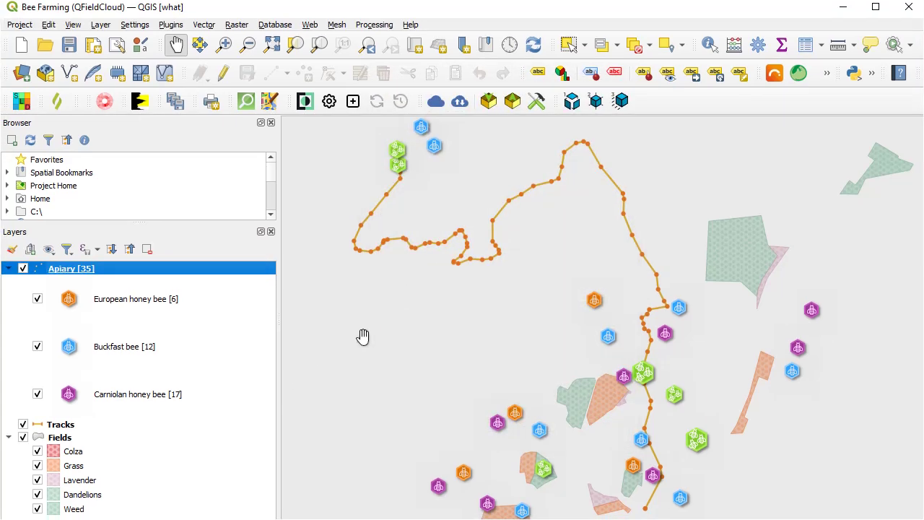
# Open Upload Project Directory via SFTP and select the SFTPDemo server.
pyautogui.click(169, 27)
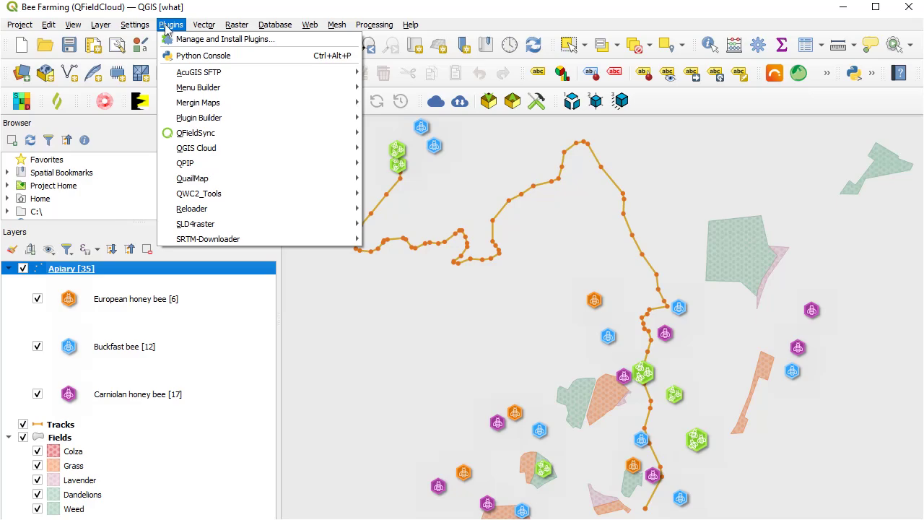
pyautogui.moveTo(182, 75)
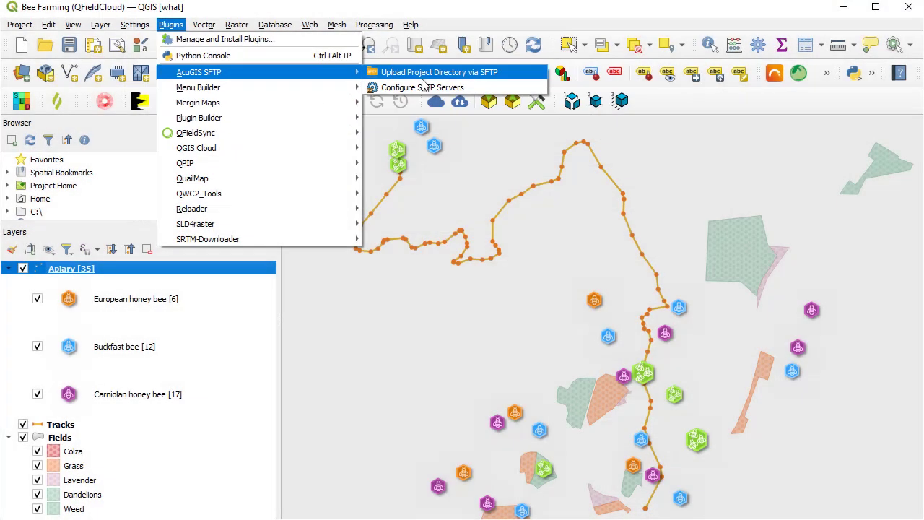
pyautogui.click(423, 78)
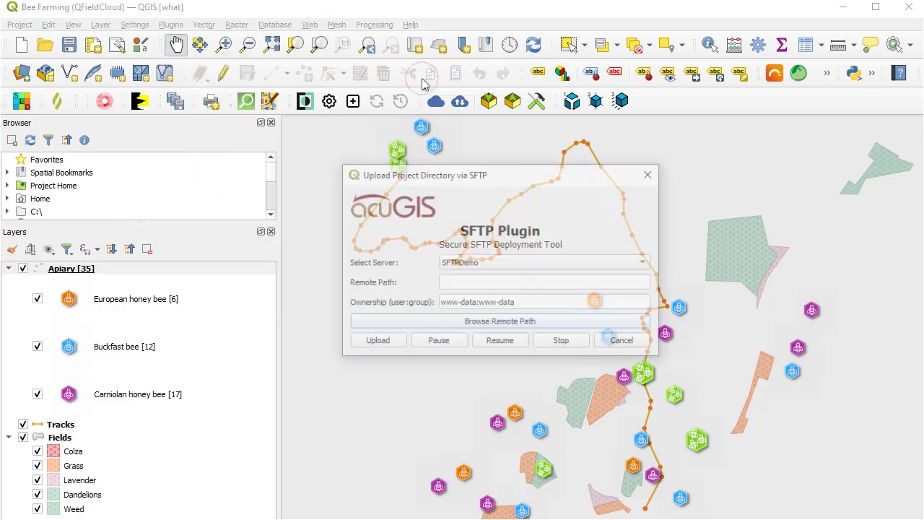
pyautogui.click(485, 264)
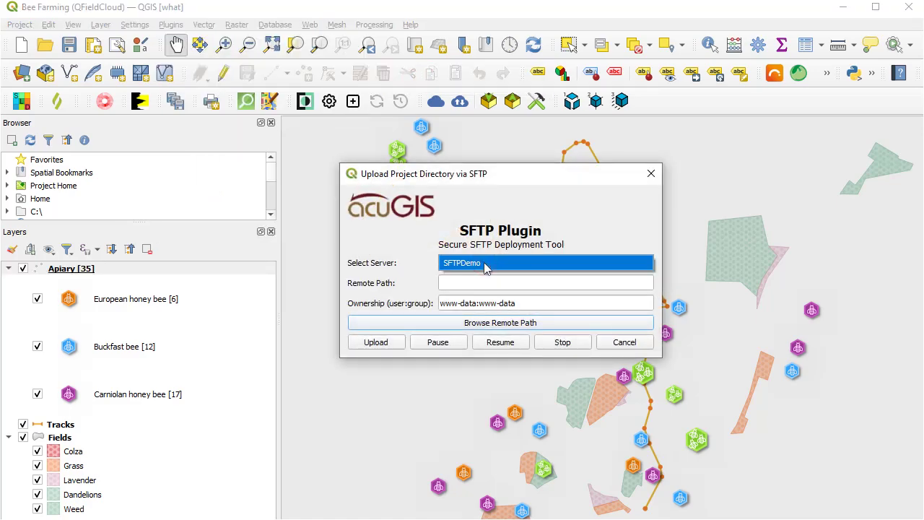
pyautogui.click(485, 265)
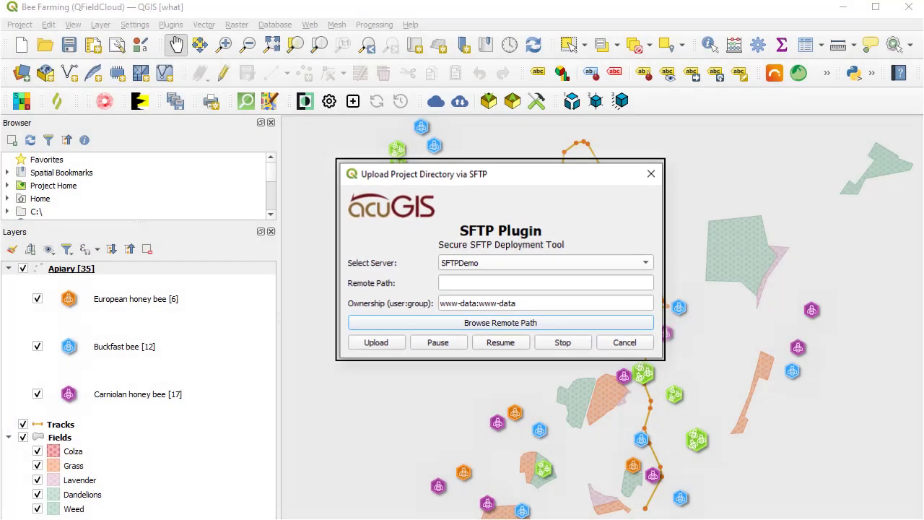
pyautogui.click(484, 264)
pyautogui.click(484, 264)
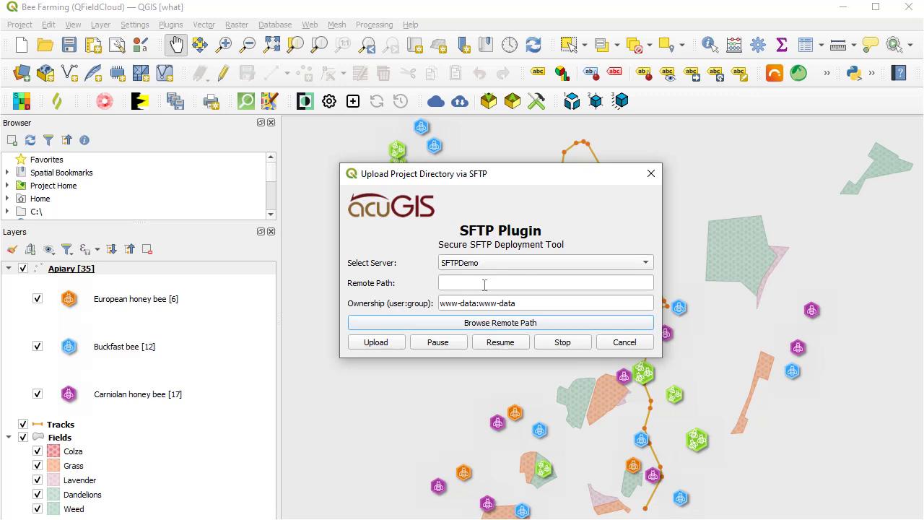
# Browse the remote folders and pick /var/www/html as the remote path.
pyautogui.click(484, 283)
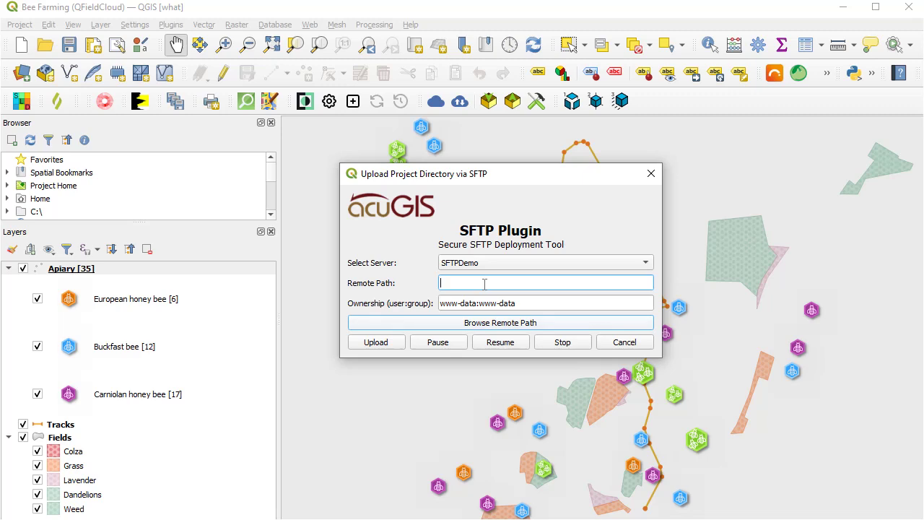
pyautogui.press('Return')
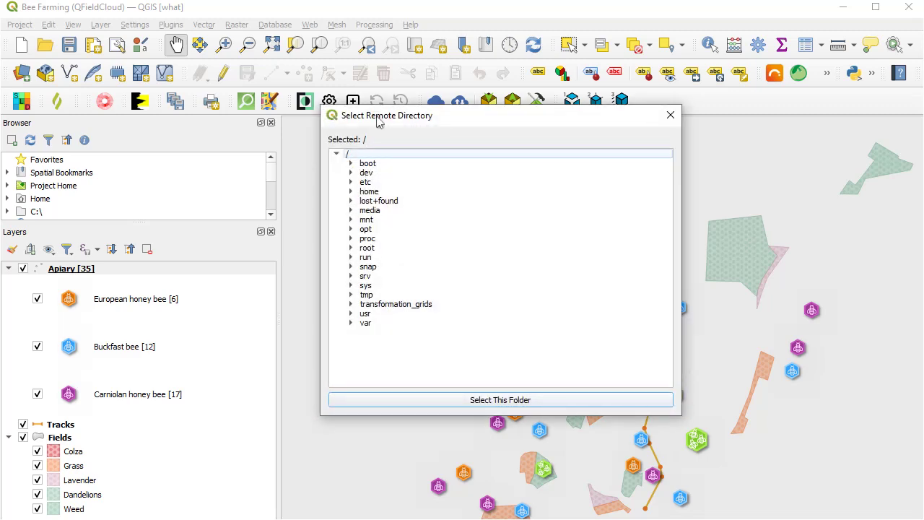
pyautogui.moveTo(381, 118); pyautogui.dragTo(552, 130)
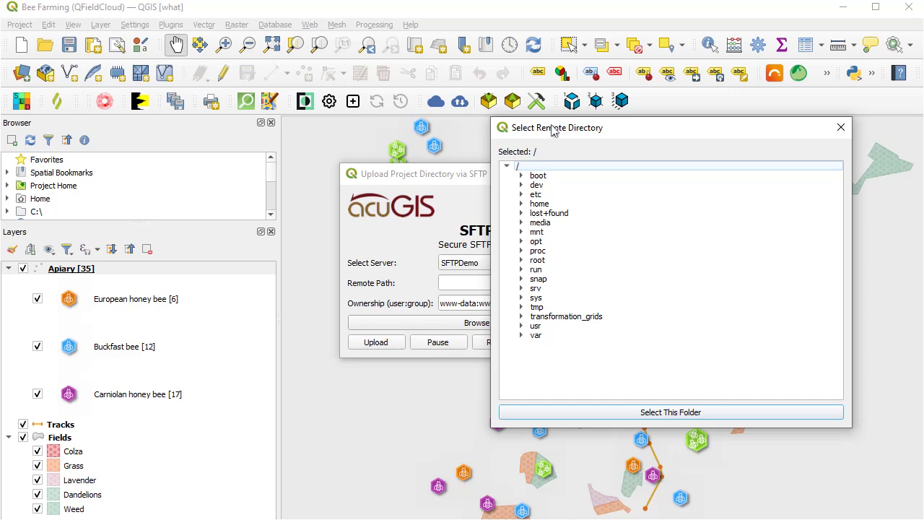
pyautogui.click(415, 469)
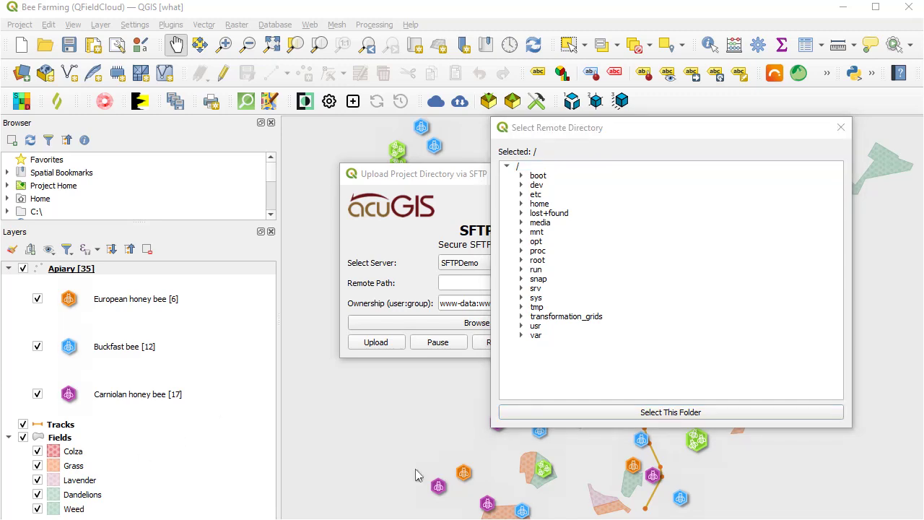
pyautogui.click(521, 335)
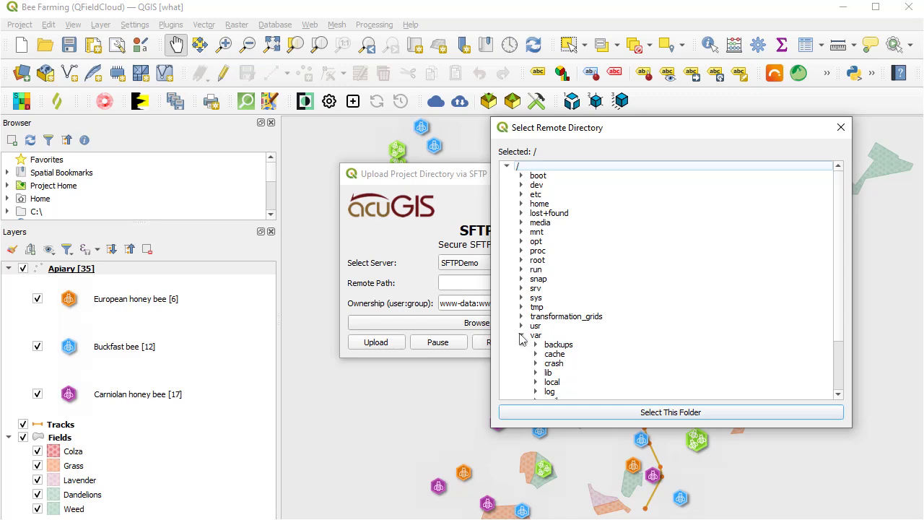
pyautogui.scroll(-3, 521, 339)
pyautogui.click(565, 391)
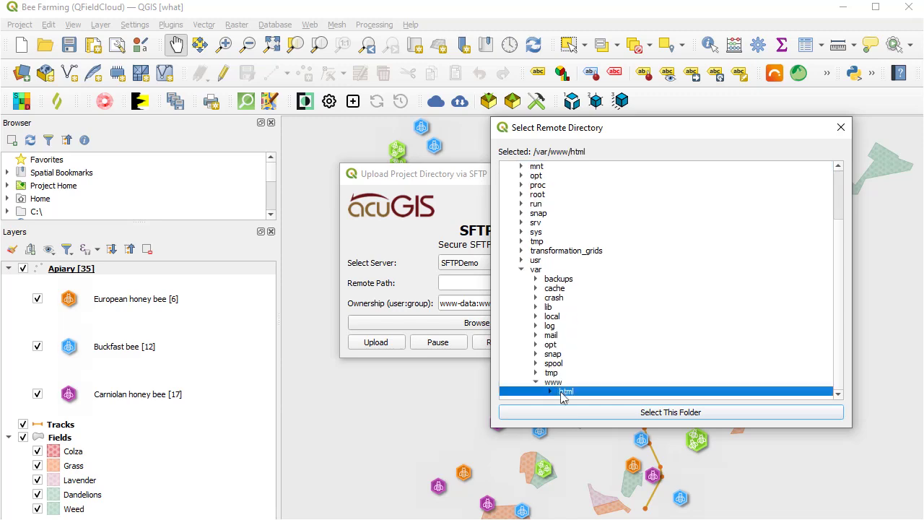
pyautogui.click(598, 412)
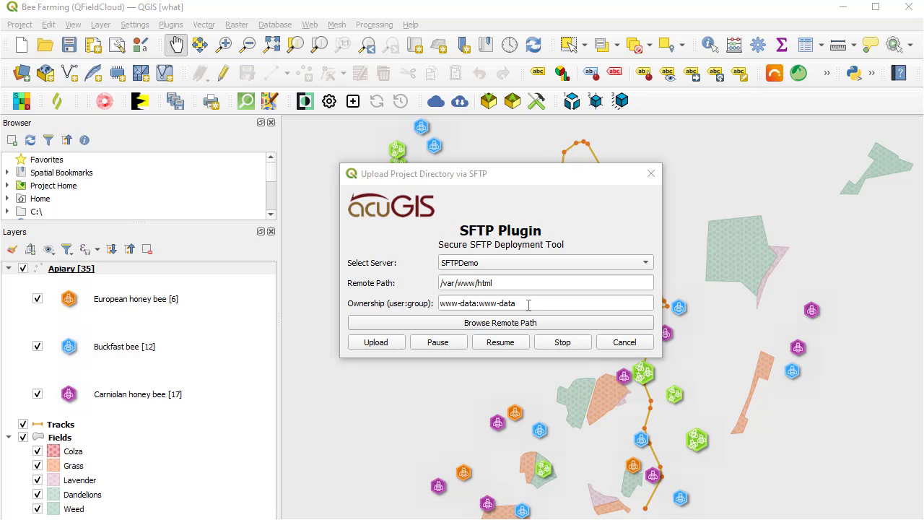
# Check the www-data:www-data ownership, then acknowledge Upload Complete and close the Upload Log.
pyautogui.doubleClick(528, 305)
pyautogui.click(529, 305)
pyautogui.click(553, 303)
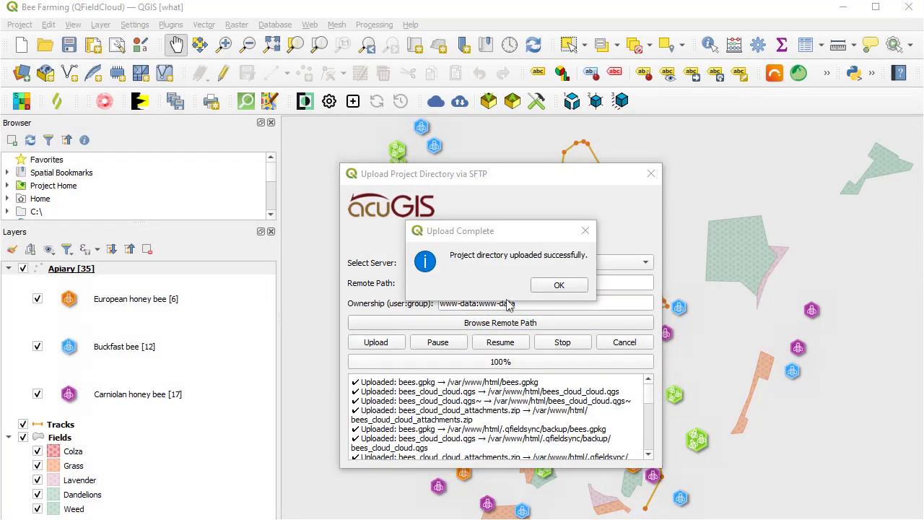
pyautogui.click(554, 286)
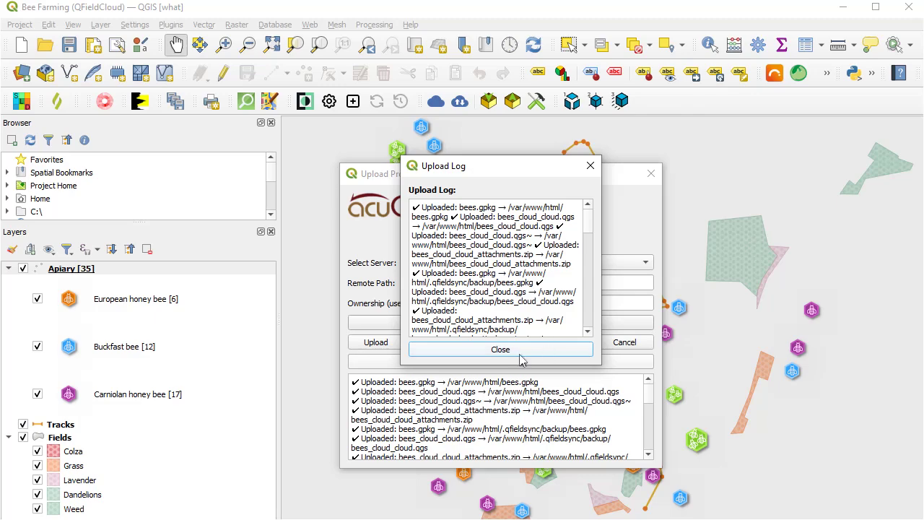
pyautogui.click(521, 353)
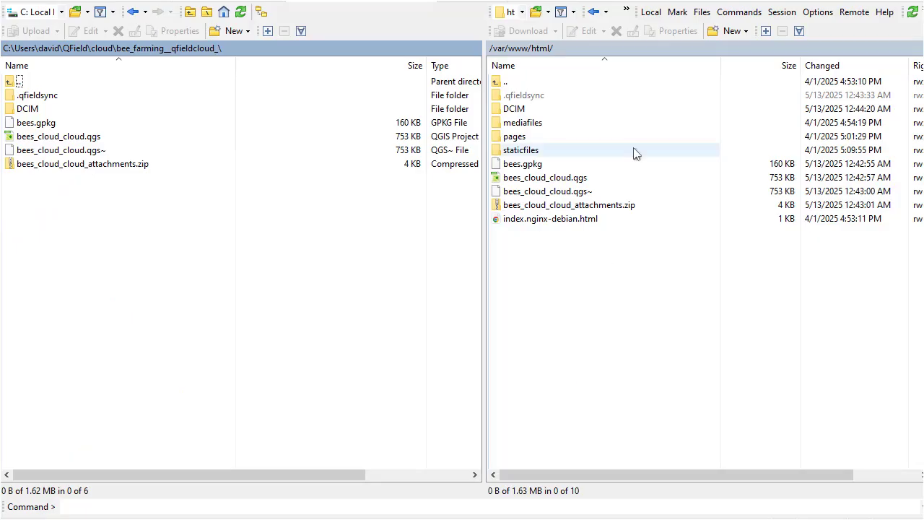
# Inspect the files in /var/www/html, open DCIM to see the jpg photos, then return up.
pyautogui.doubleClick(535, 48)
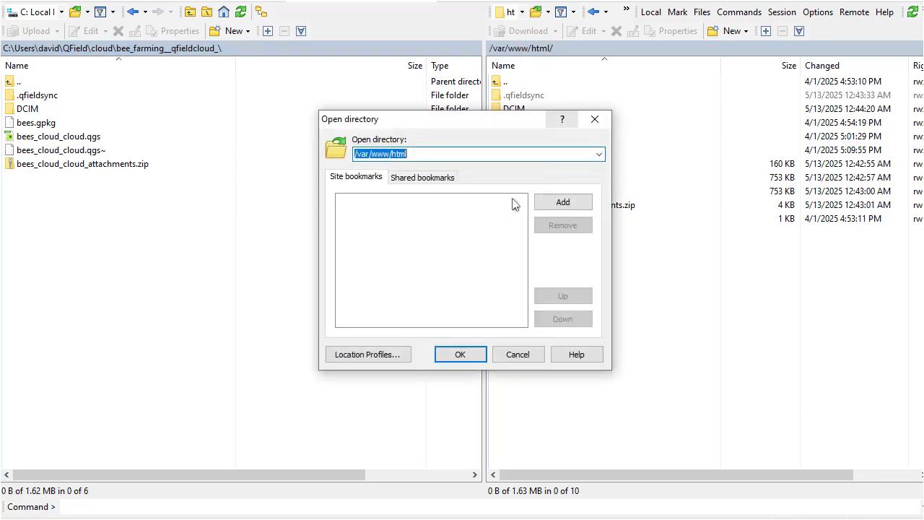
pyautogui.click(425, 153)
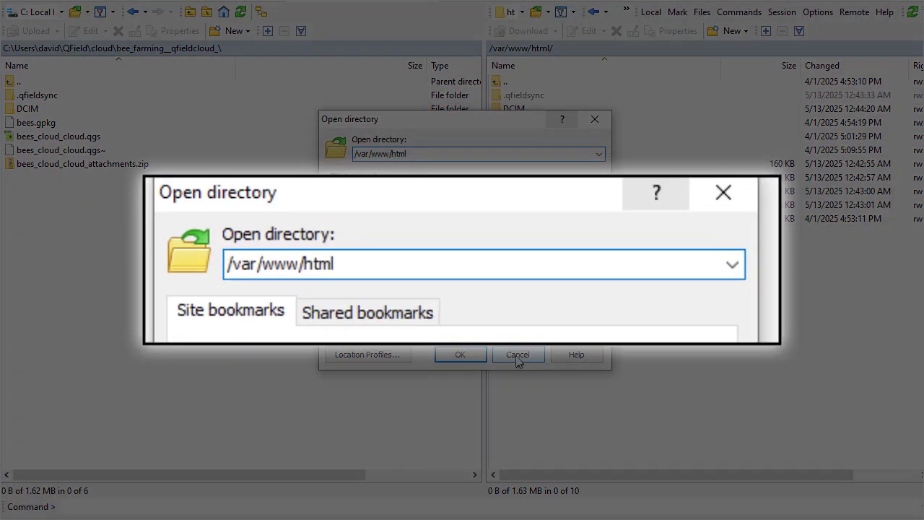
pyautogui.click(518, 353)
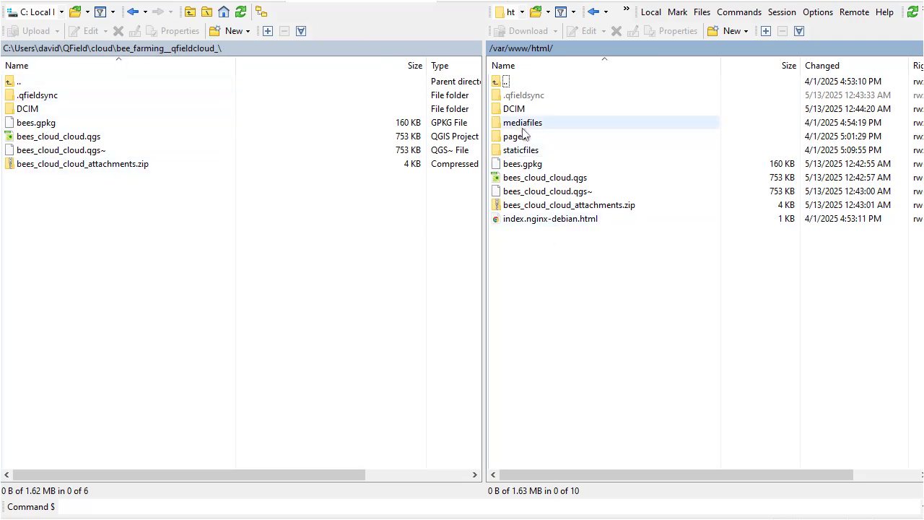
pyautogui.click(529, 224)
pyautogui.click(547, 260)
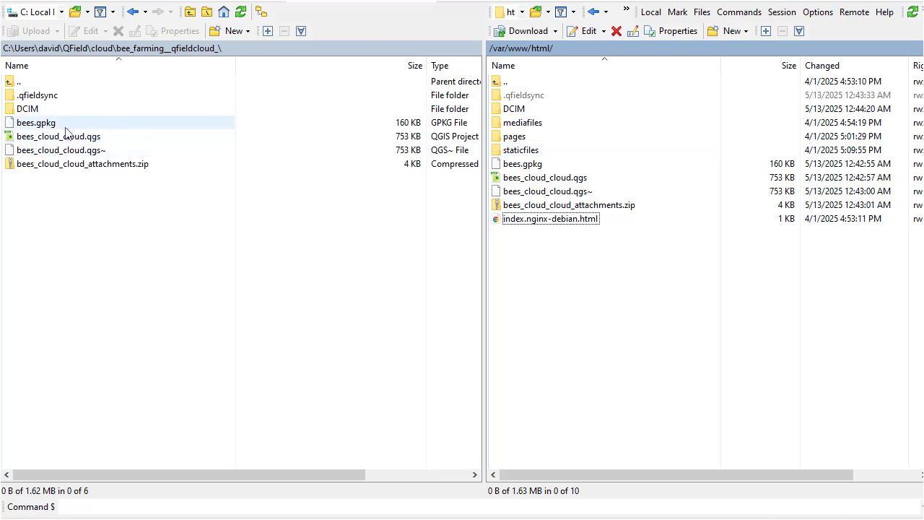
pyautogui.doubleClick(514, 110)
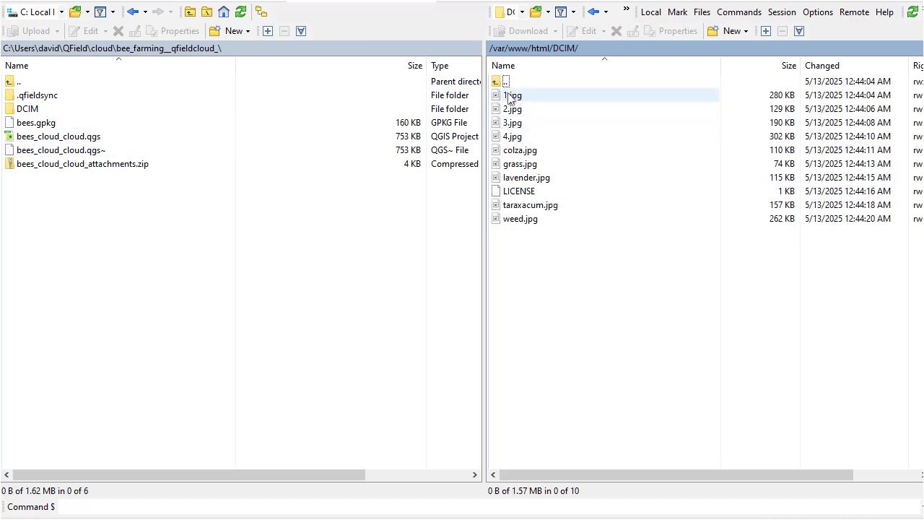
pyautogui.doubleClick(507, 85)
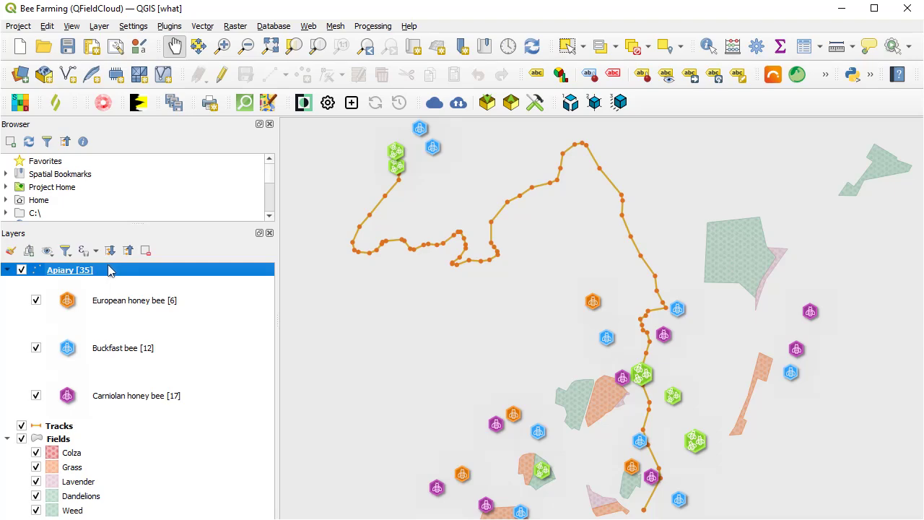
# Reopen Upload Project Directory via SFTP and choose var > www > html as the remote path.
pyautogui.click(177, 28)
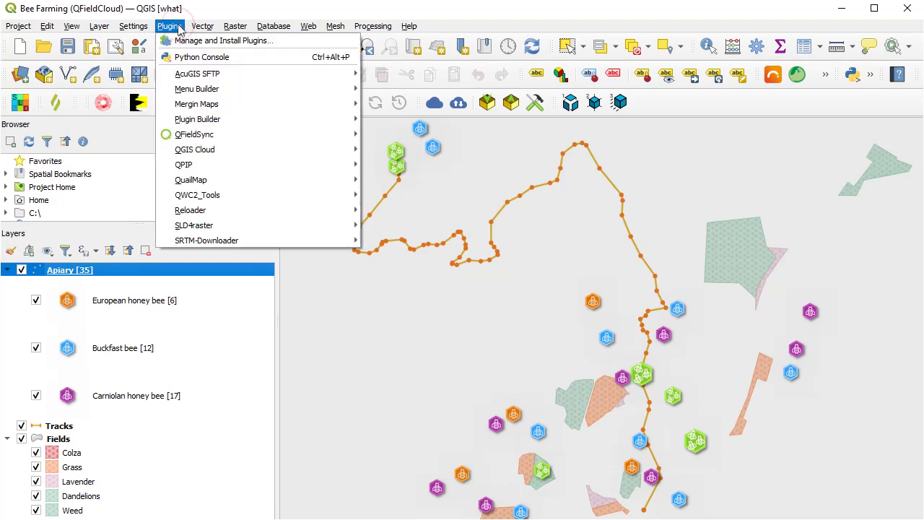
pyautogui.moveTo(254, 75)
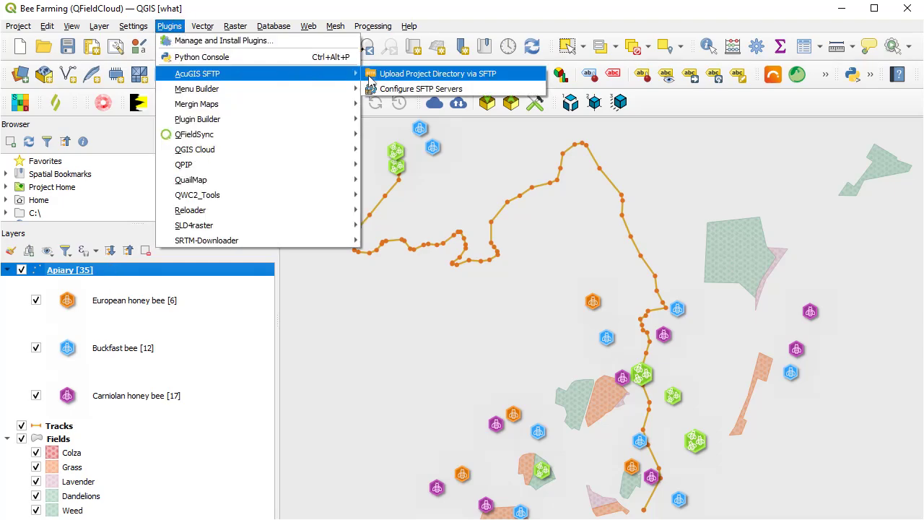
pyautogui.click(369, 77)
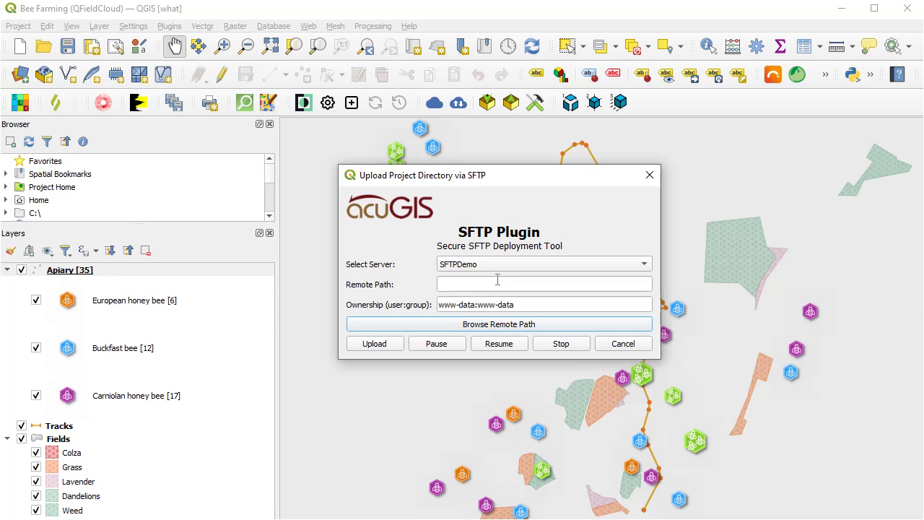
pyautogui.click(553, 324)
pyautogui.click(350, 325)
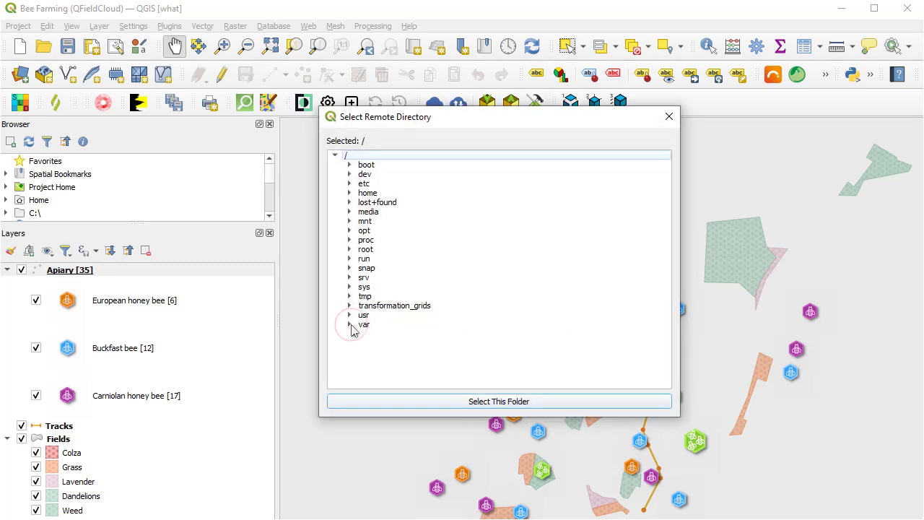
pyautogui.scroll(-2, 353, 329)
pyautogui.click(364, 381)
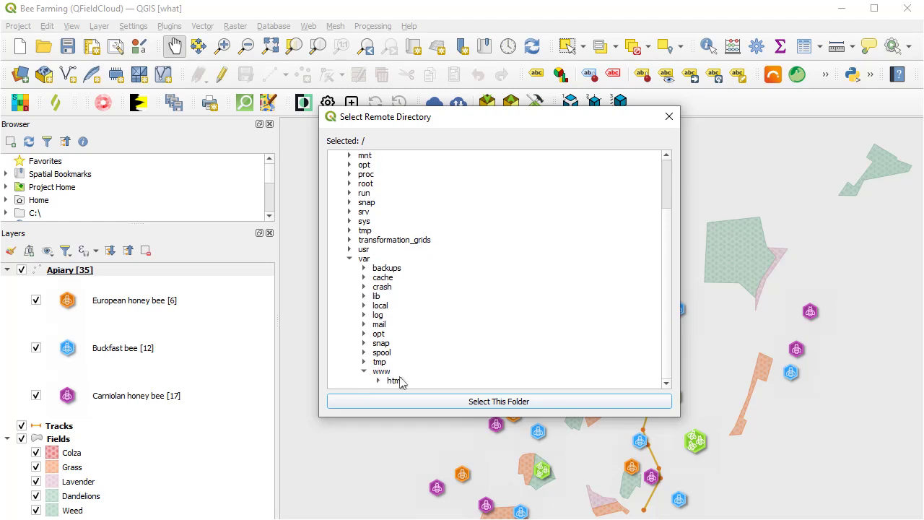
pyautogui.click(401, 381)
pyautogui.click(426, 408)
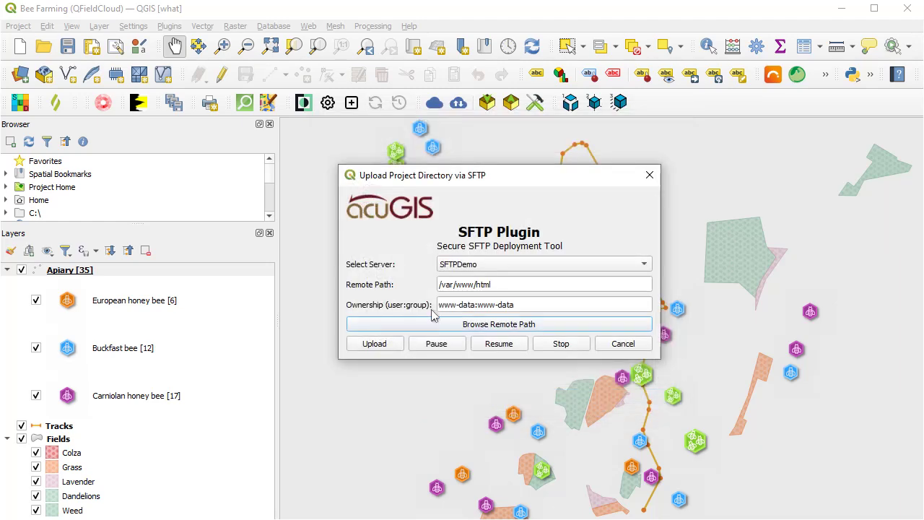
# Upload again, answering No to All for existing files, and dismiss Upload Complete.
pyautogui.click(383, 347)
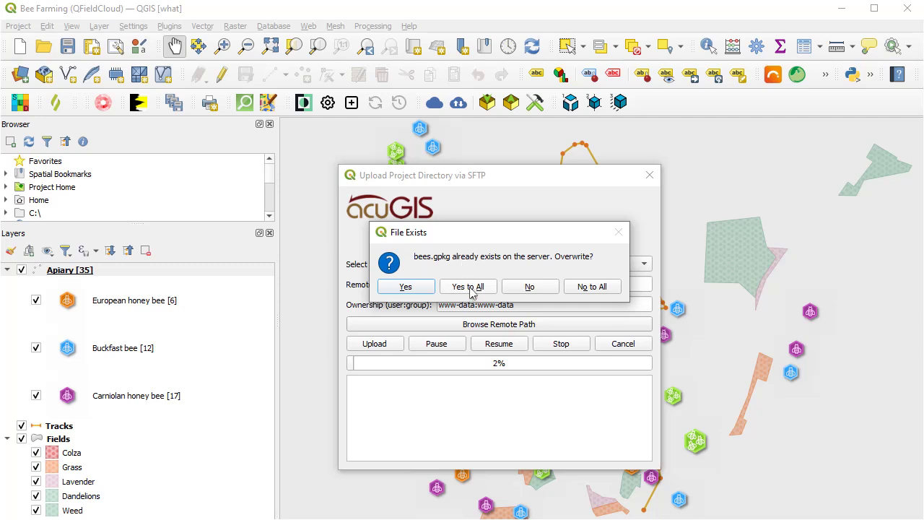
pyautogui.click(586, 290)
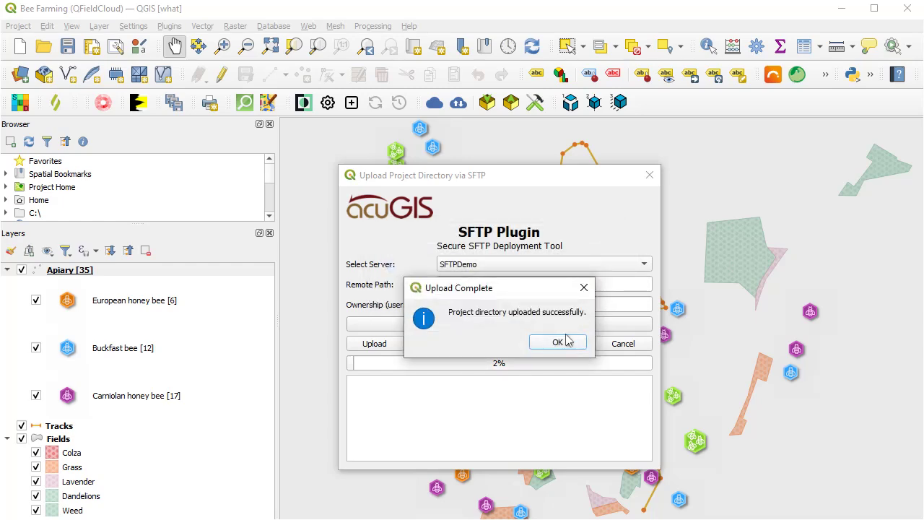
pyautogui.click(566, 340)
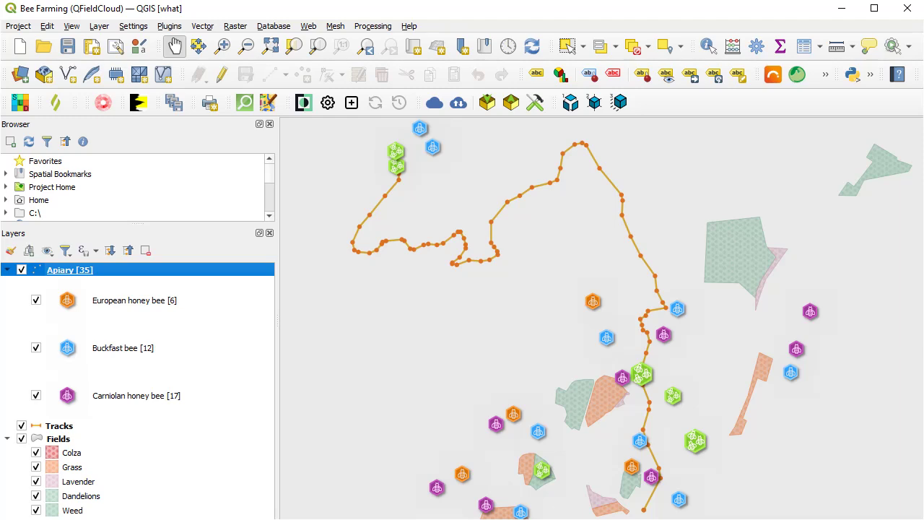
pyautogui.hotkey('alt', 'Tab')
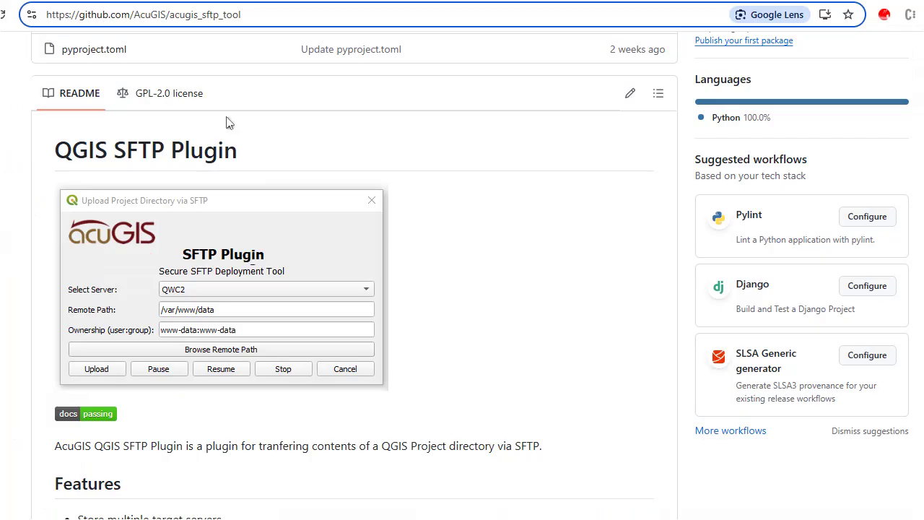
# Select the github.com/AcuGIS/acugis_sftp_tool address in the browser bar, then deselect it.
pyautogui.hotkey('ctrl', 'a')
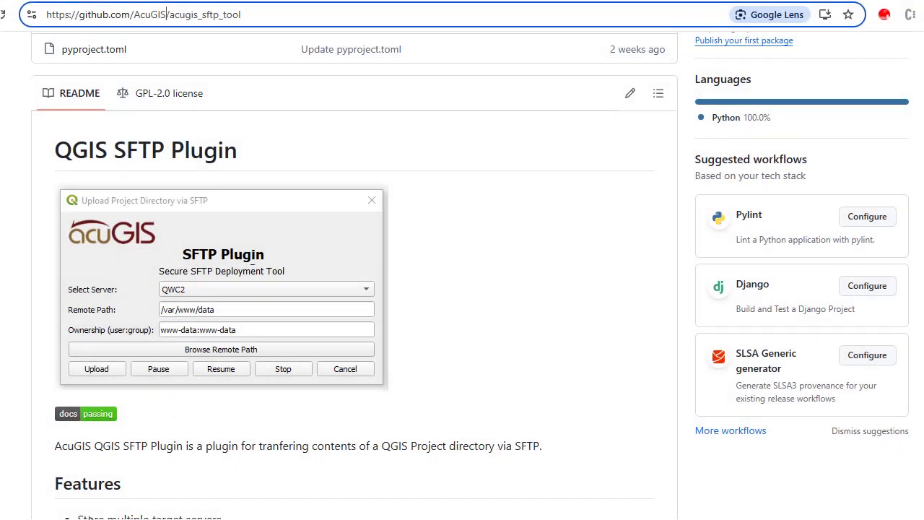
pyautogui.click(91, 516)
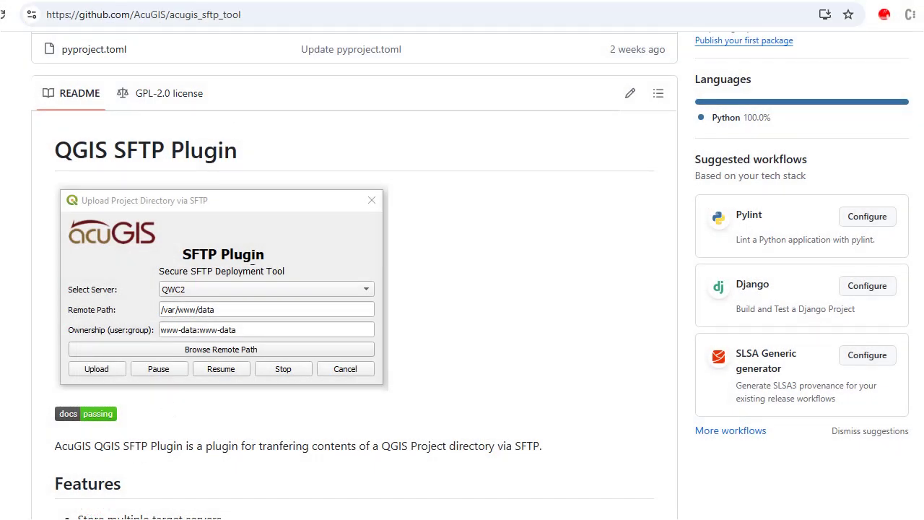